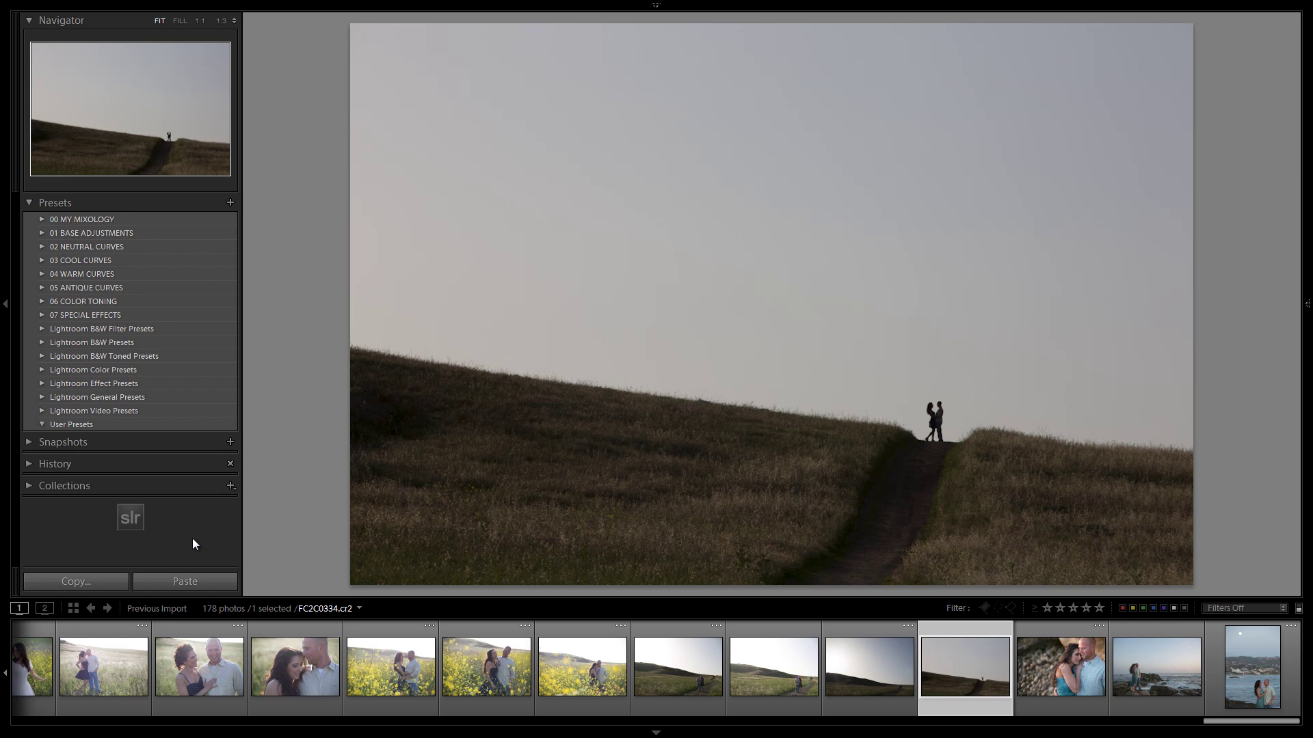
- Preview the photo in black and white and back to colour, then expand 00 MY MIXOLOGY
key(v)
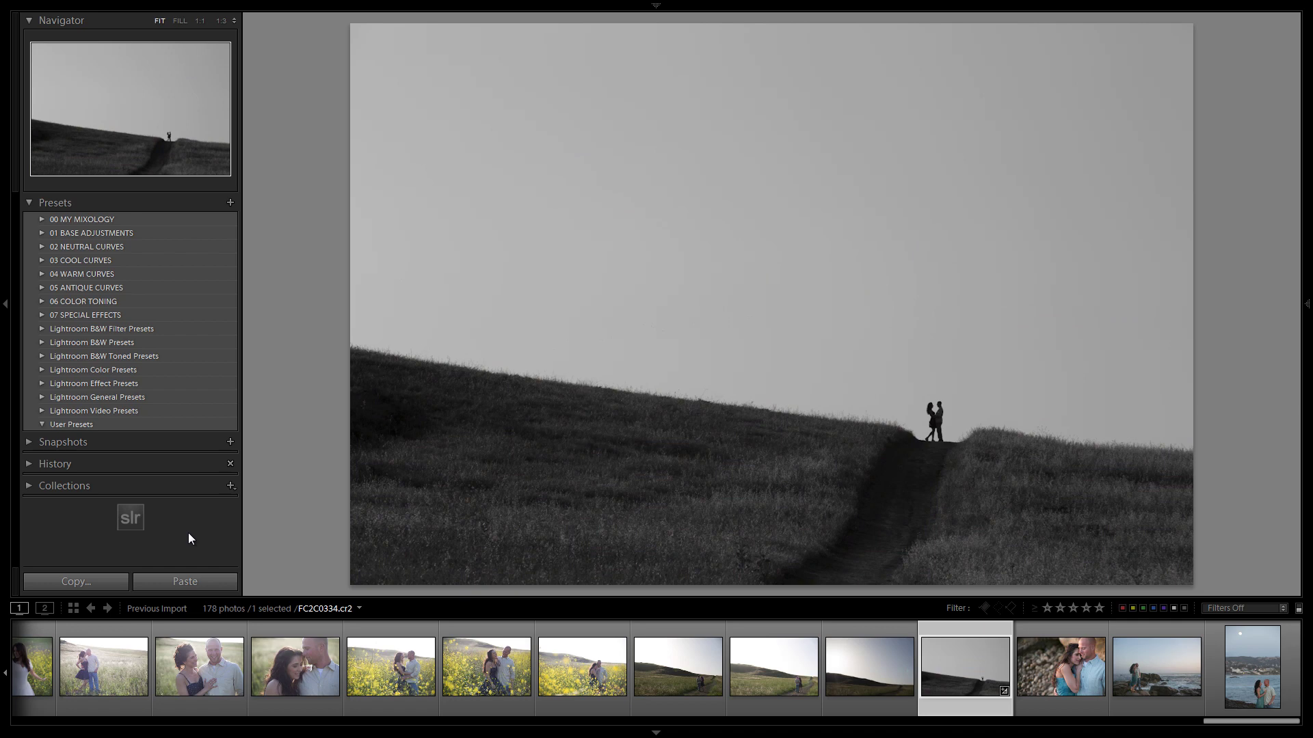
key(v)
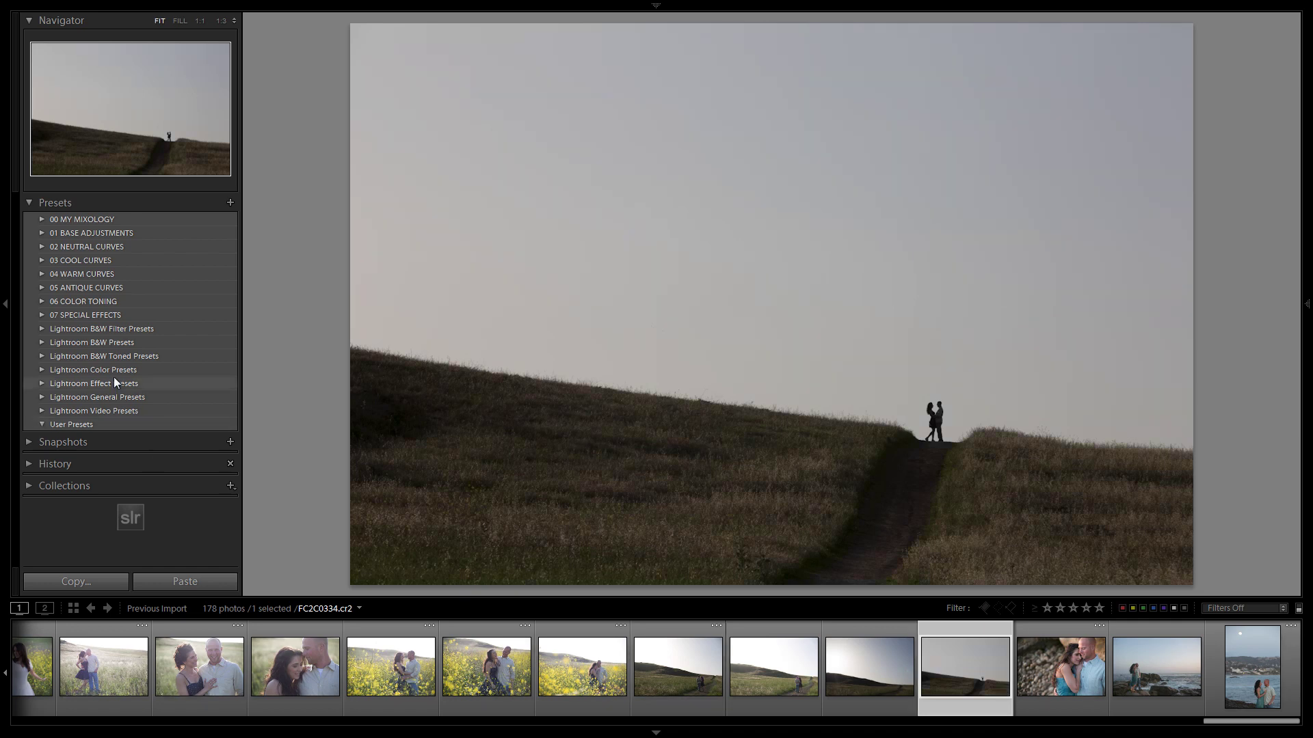
click(41, 218)
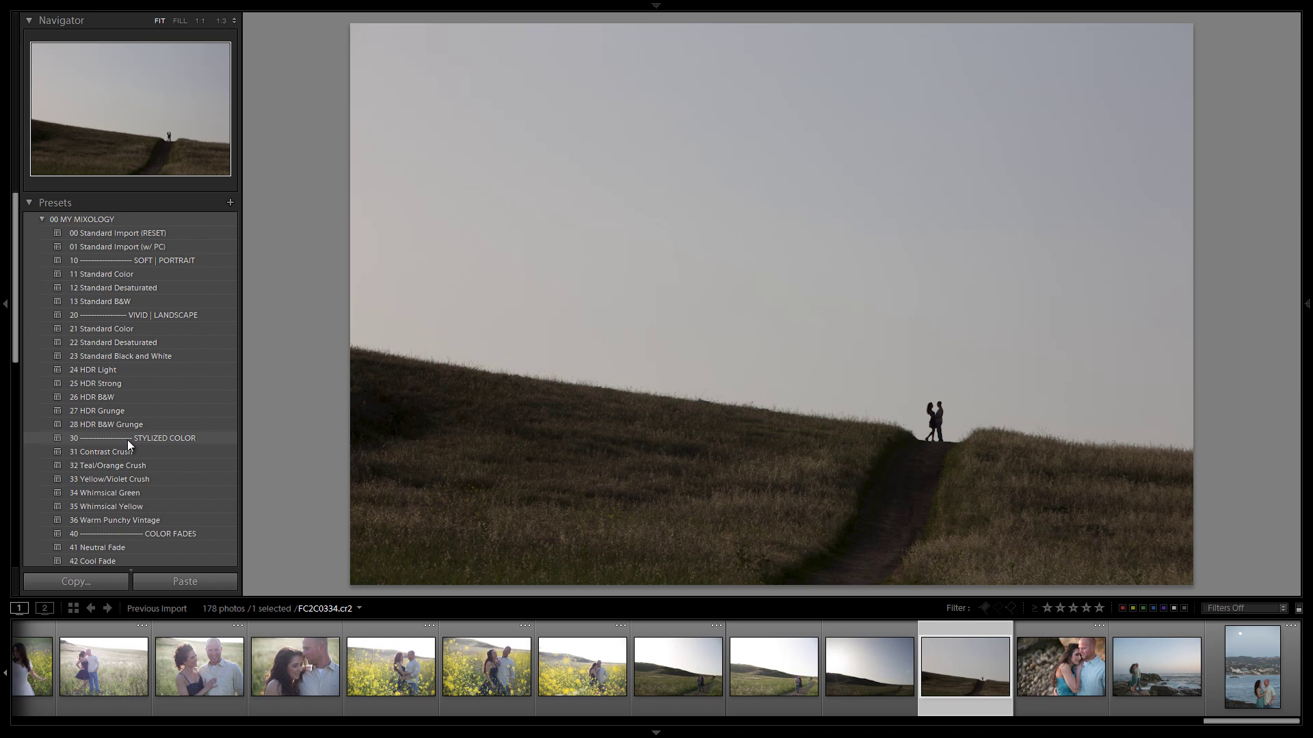
scroll(134, 441, down, 5)
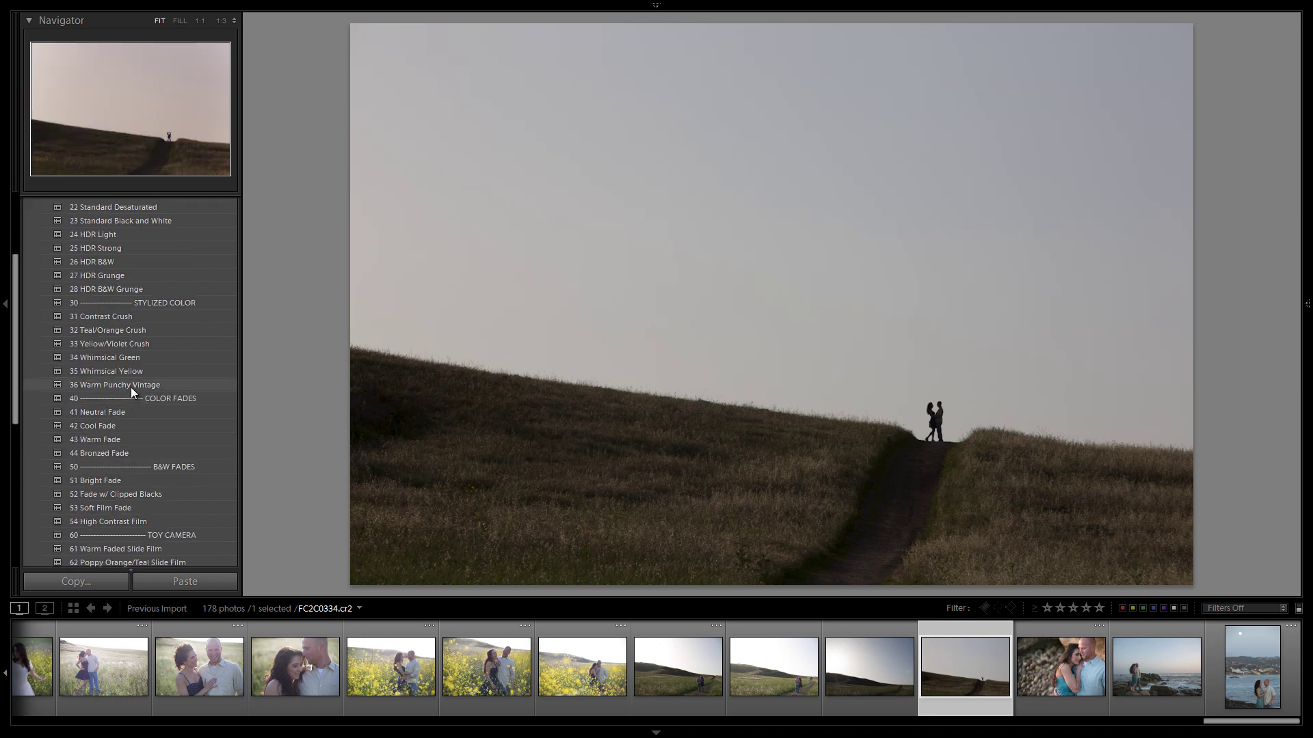
scroll(124, 401, down, 2)
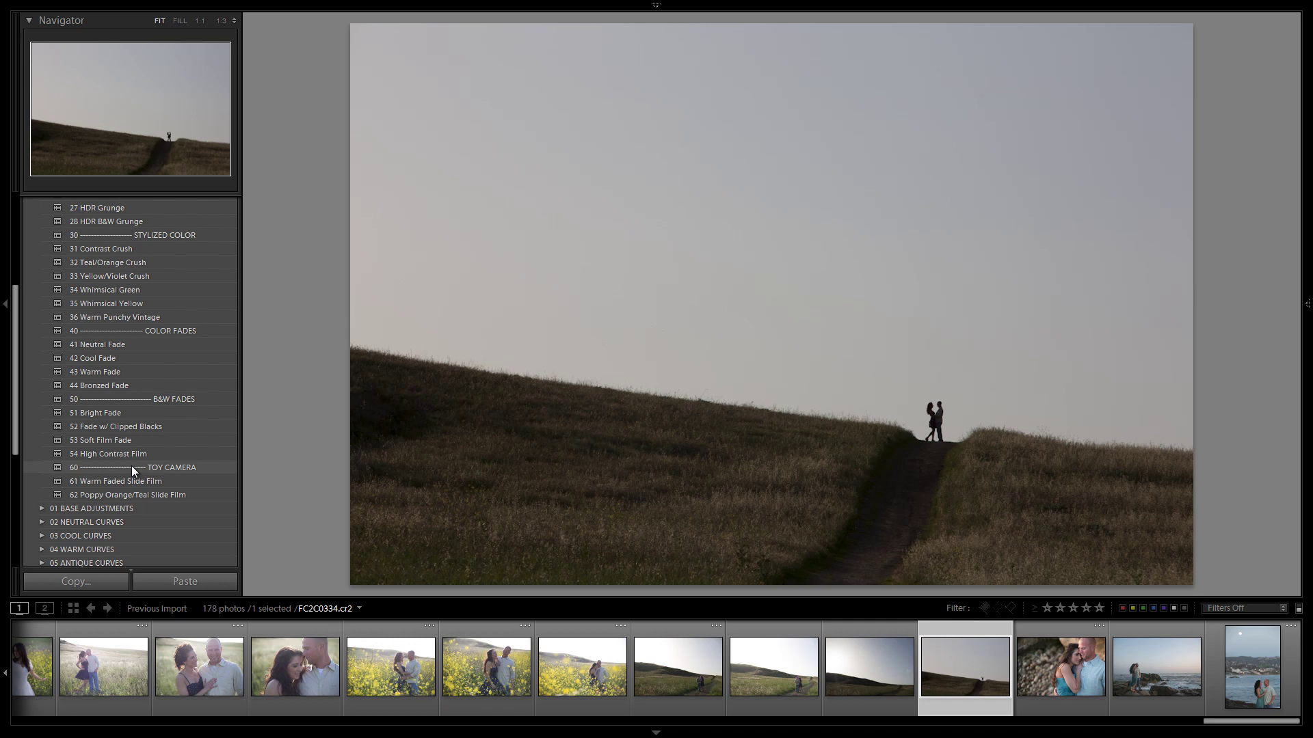
scroll(131, 466, up, 5)
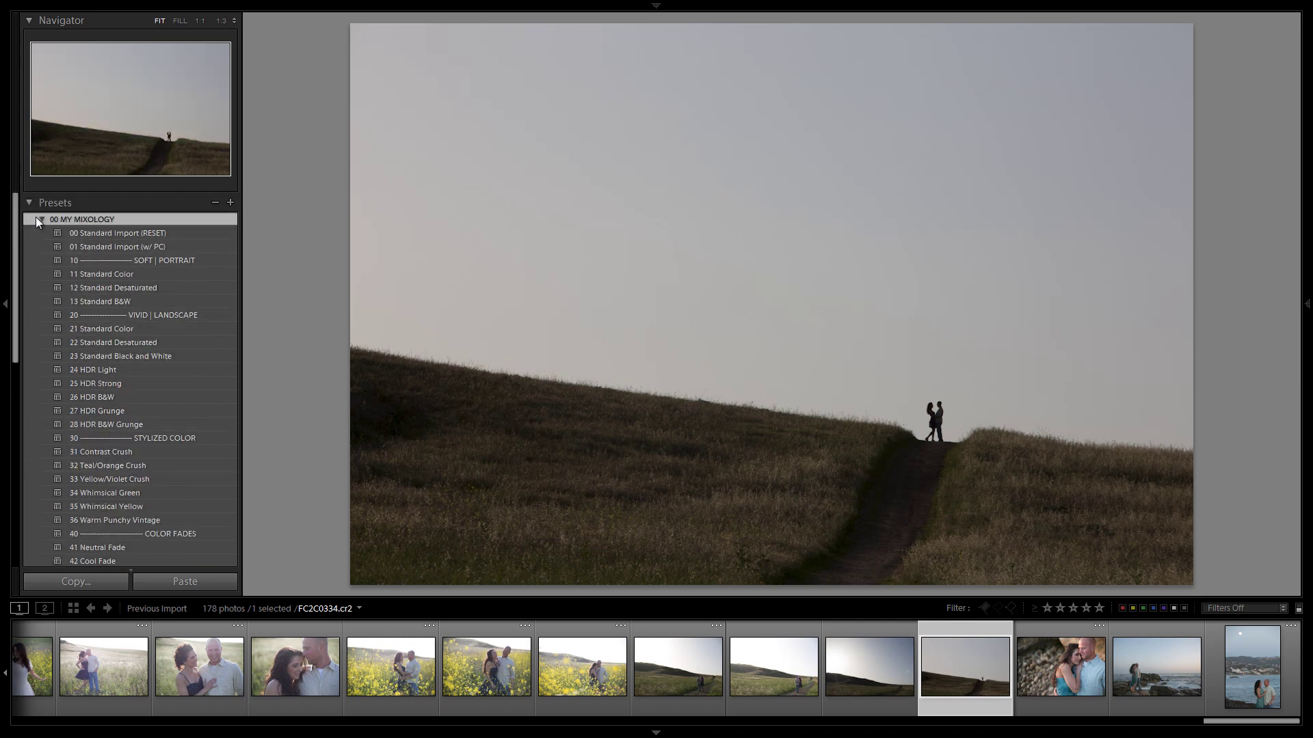
- Collapse 00 MY MIXOLOGY, expand and browse 01 BASE ADJUSTMENTS, then collapse it
click(39, 219)
click(90, 233)
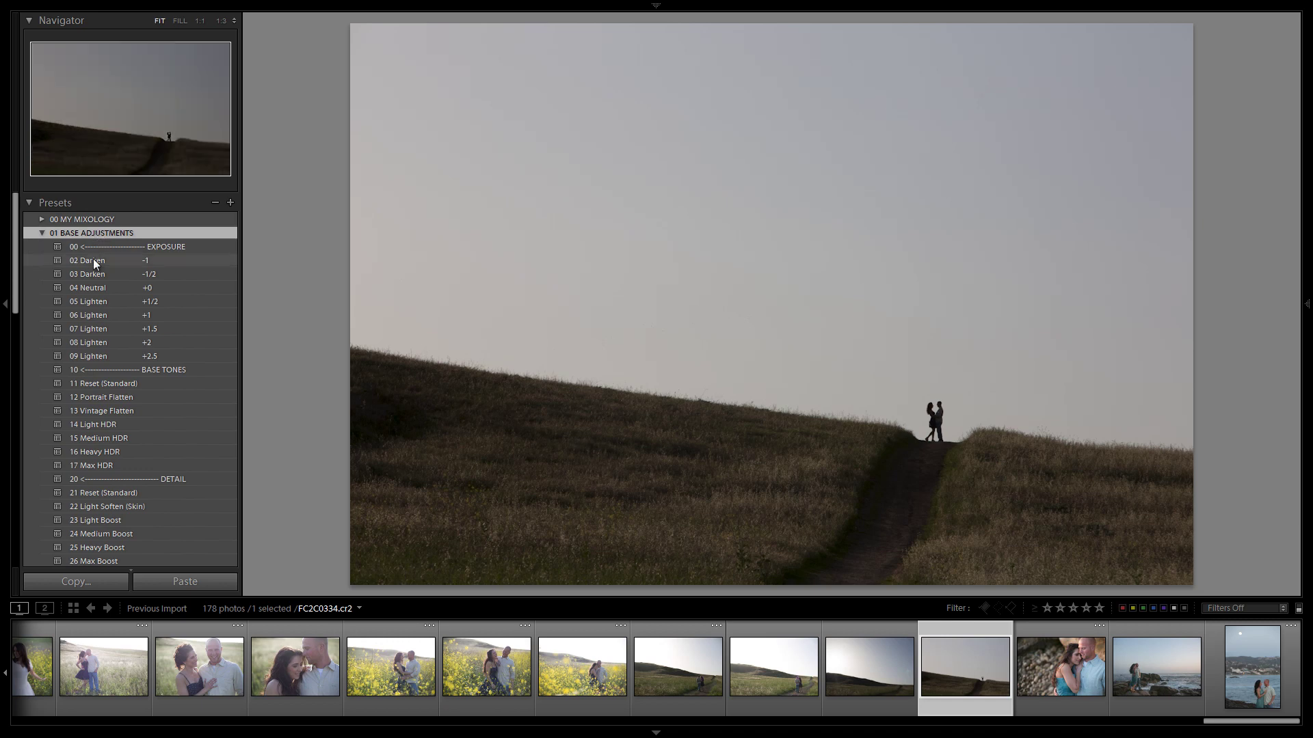
scroll(93, 258, down, 3)
scroll(93, 261, down, 7)
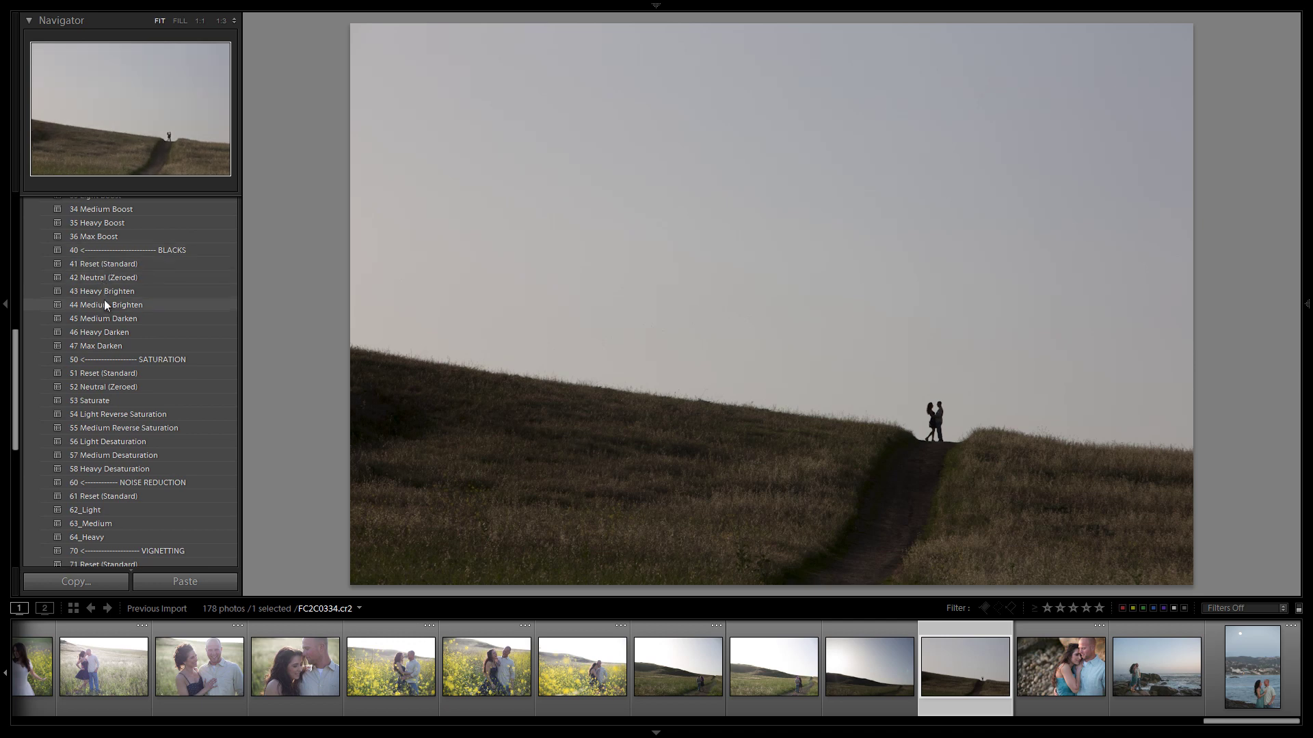
scroll(124, 309, down, 3)
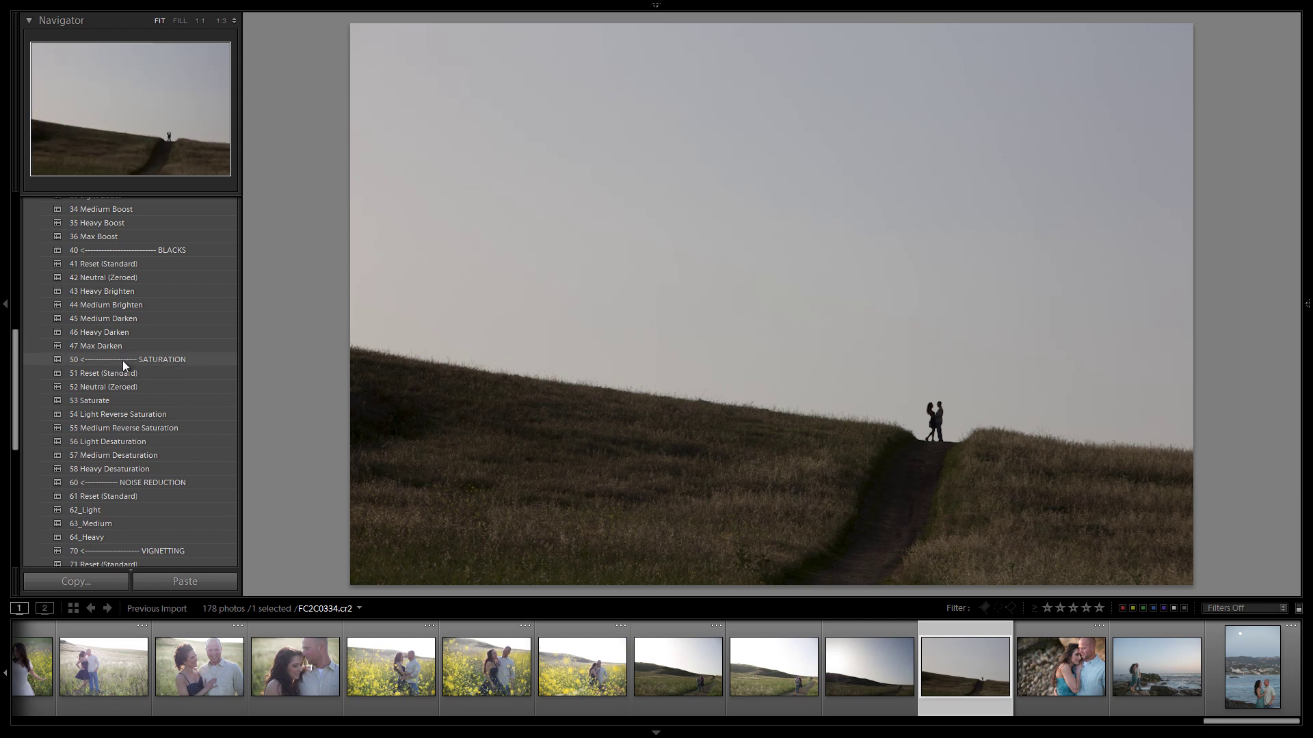
scroll(123, 357, up, 5)
scroll(93, 308, up, 5)
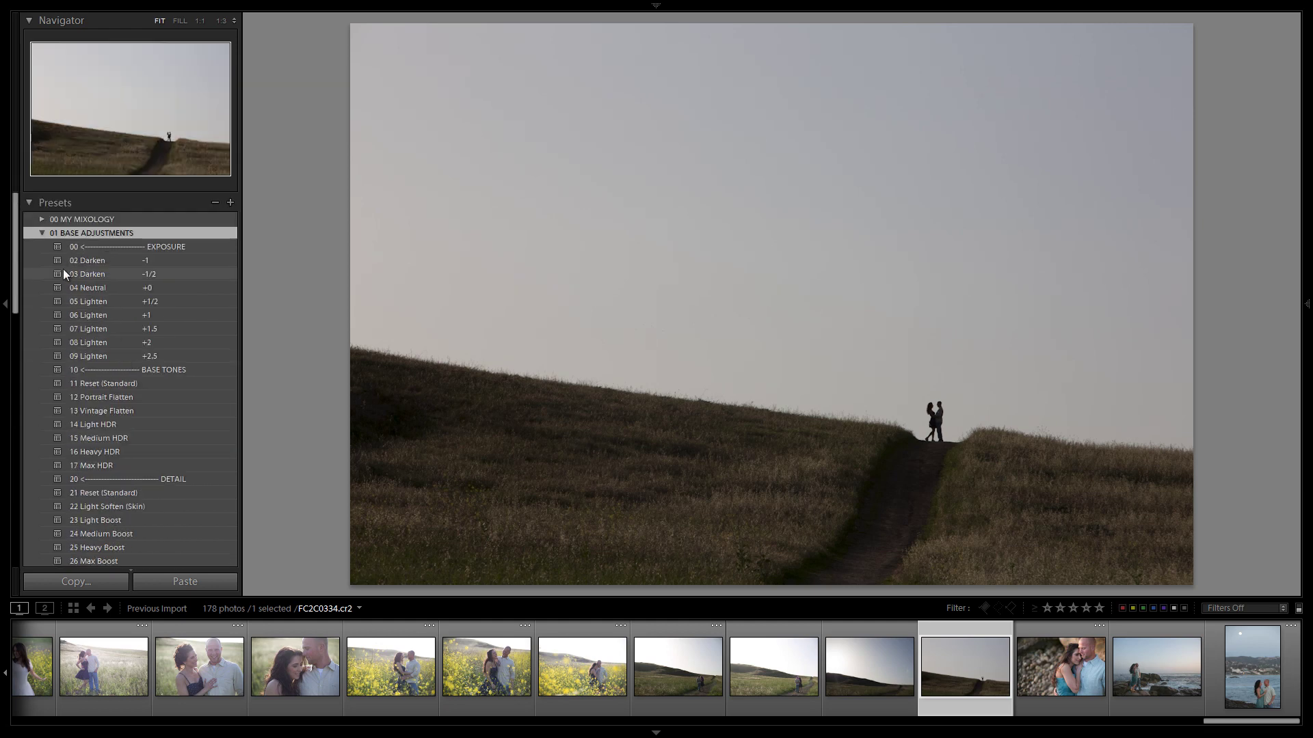
click(42, 232)
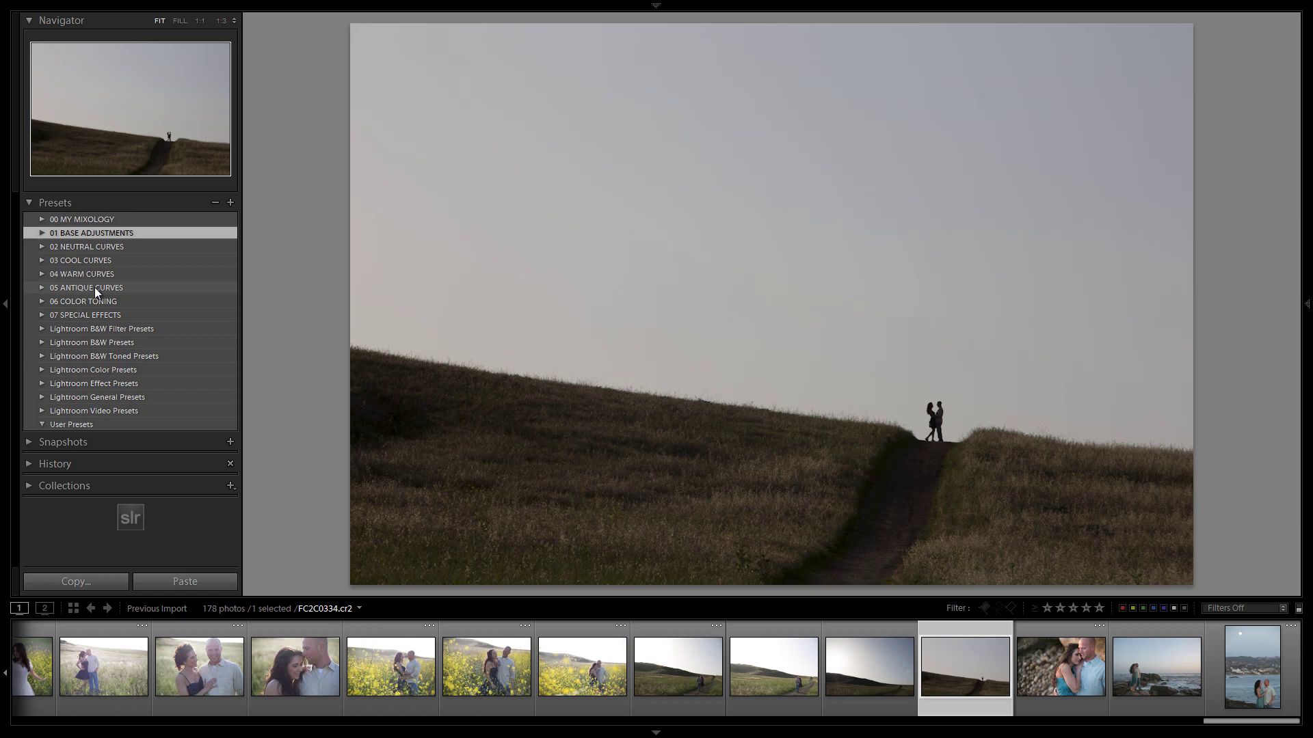
click(42, 248)
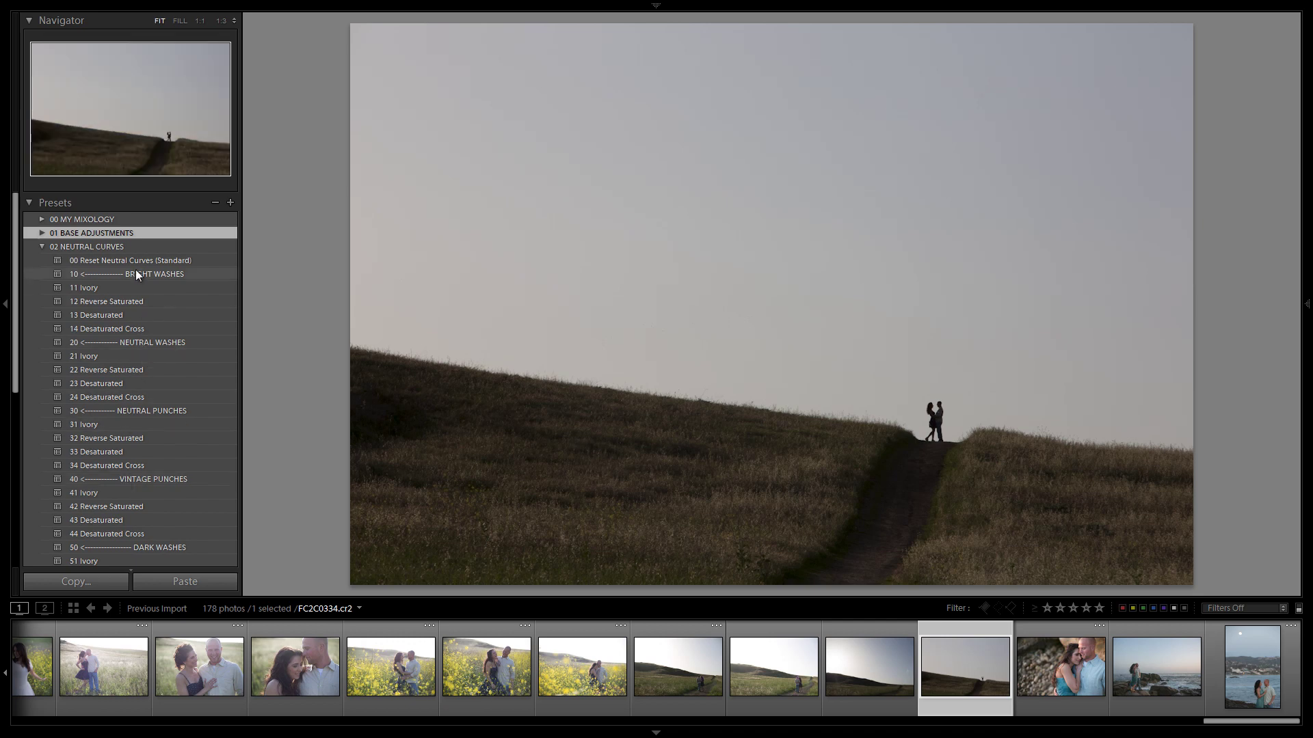
click(38, 247)
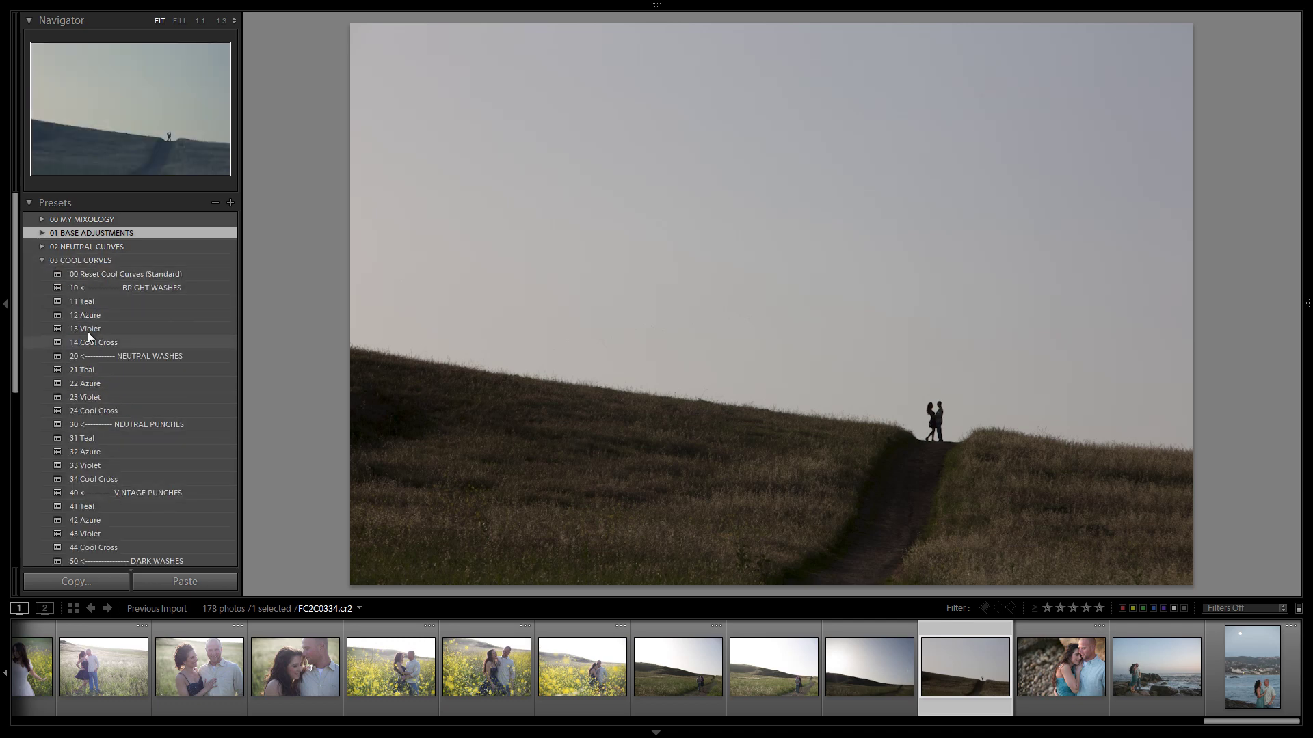
click(41, 262)
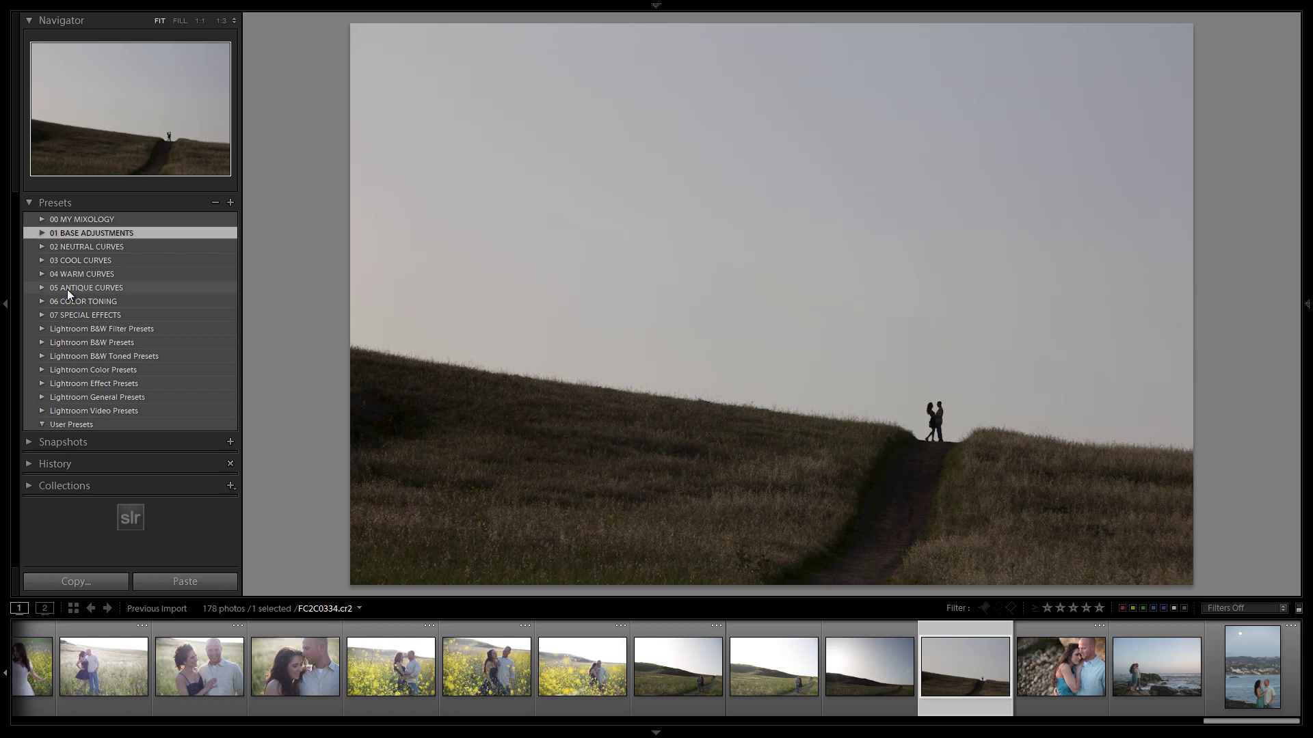
click(40, 301)
click(87, 299)
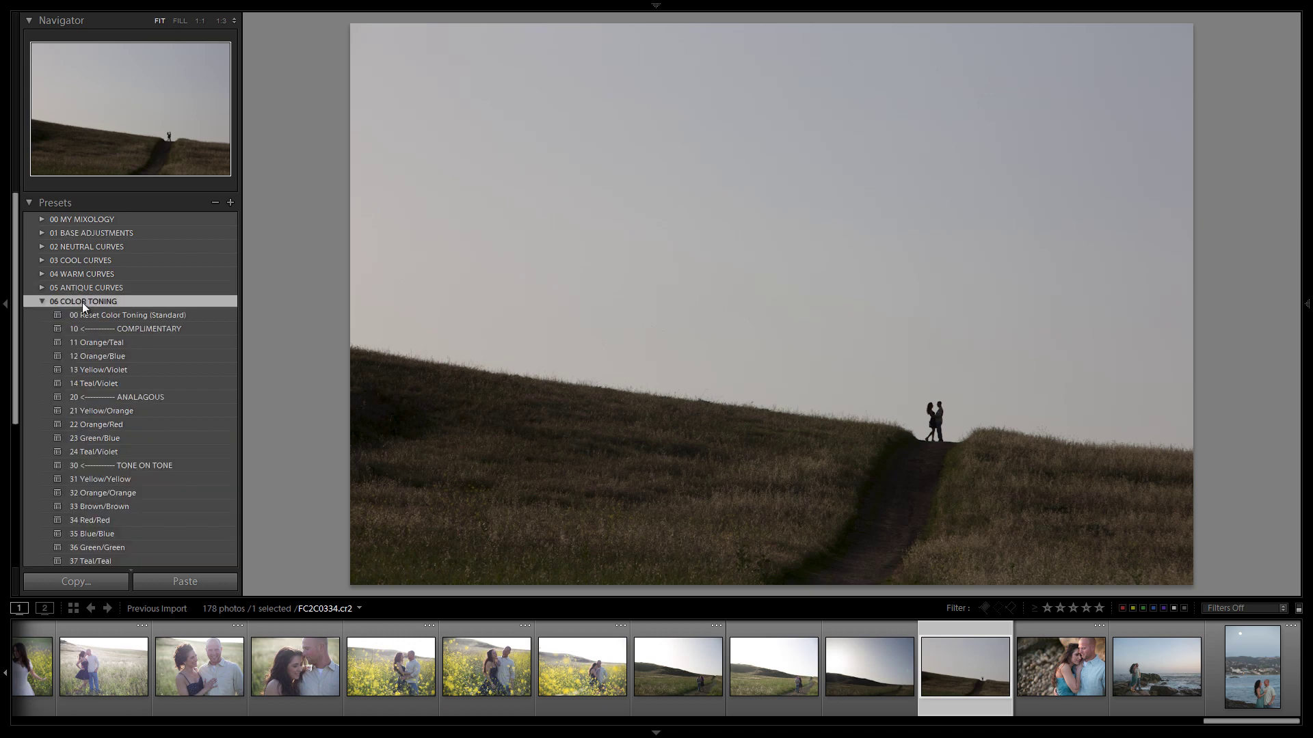
scroll(112, 320, down, 1)
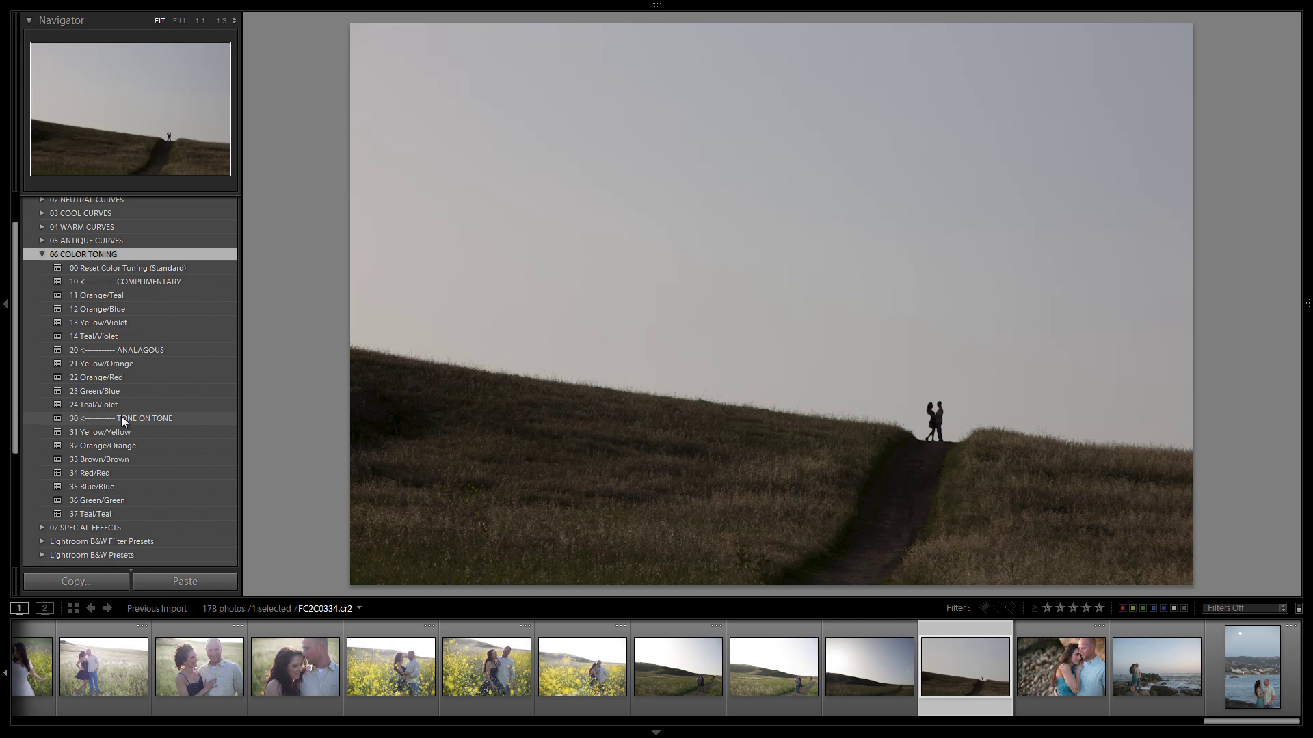
click(71, 255)
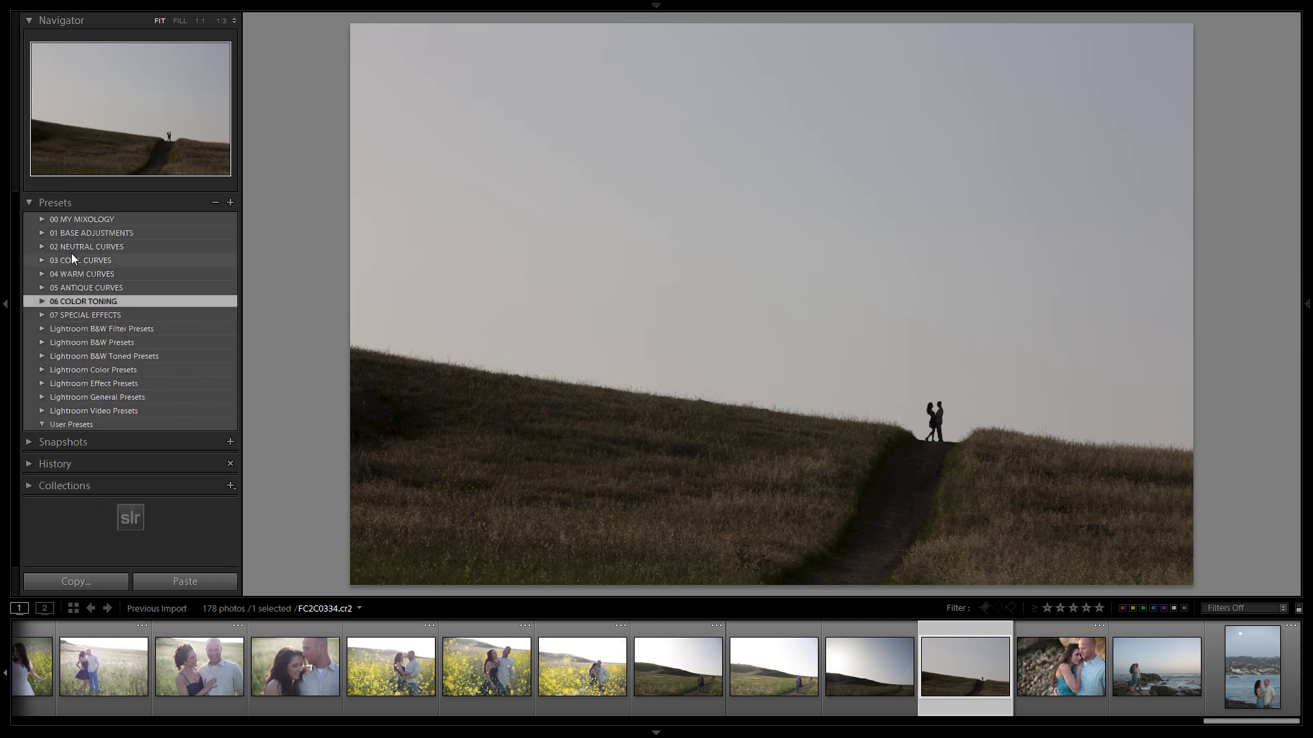